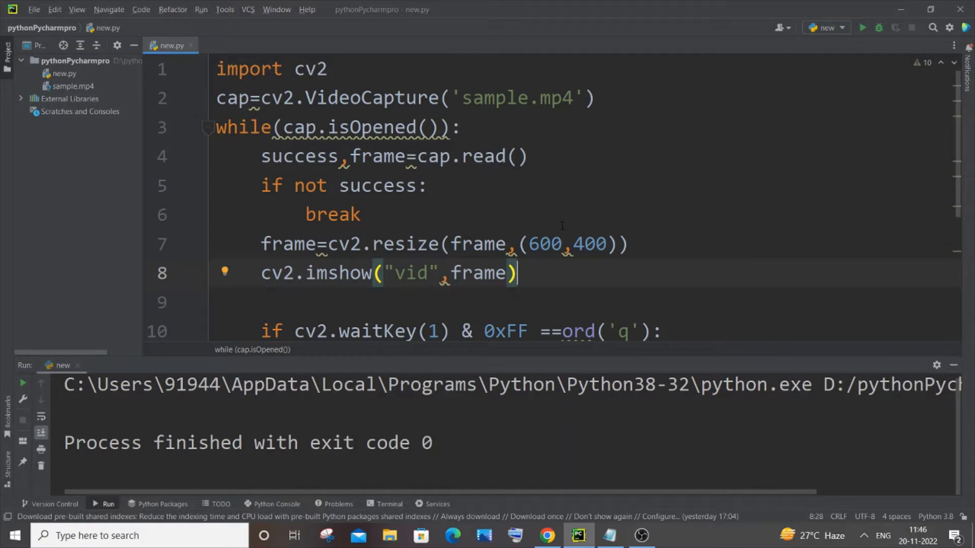
pyautogui.scroll(-3, 562, 226)
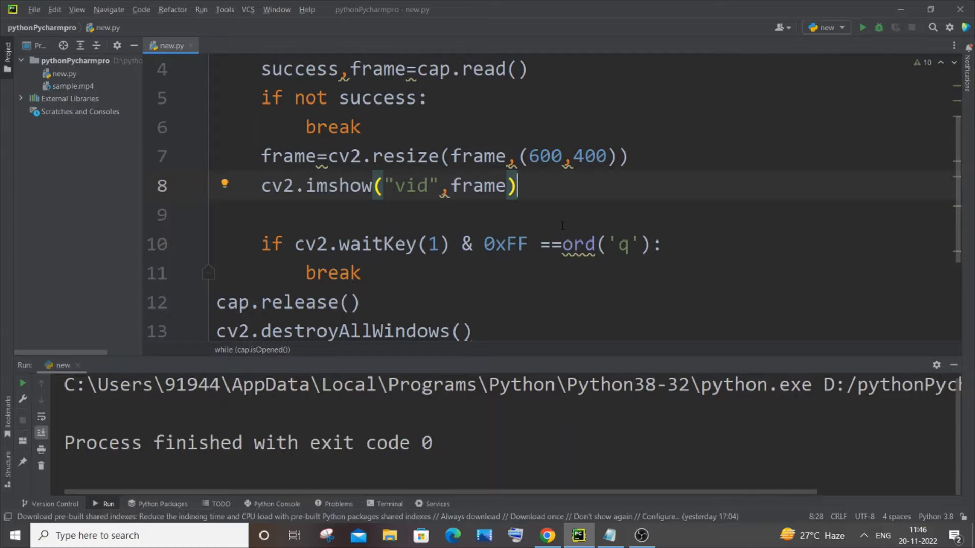
pyautogui.scroll(3, 562, 226)
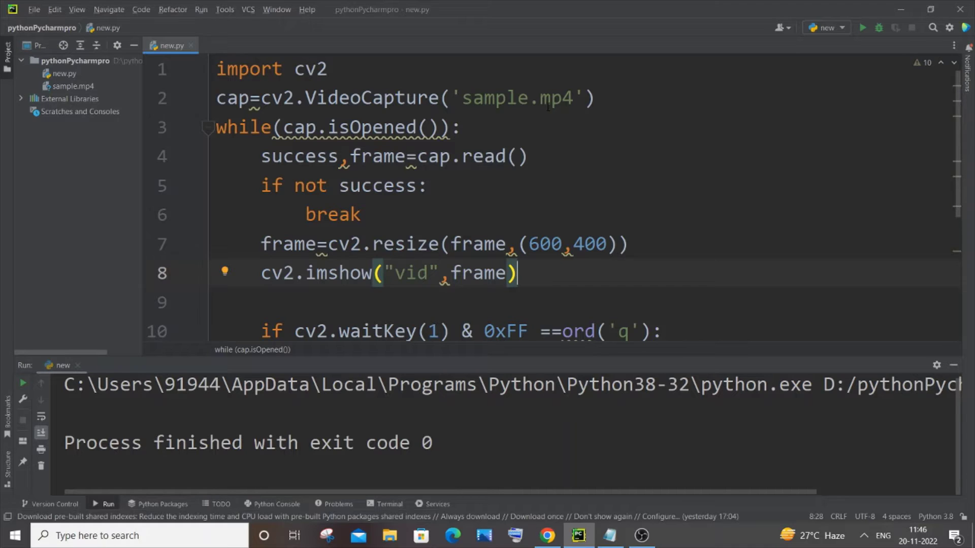
pyautogui.scroll(-8, 519, 156)
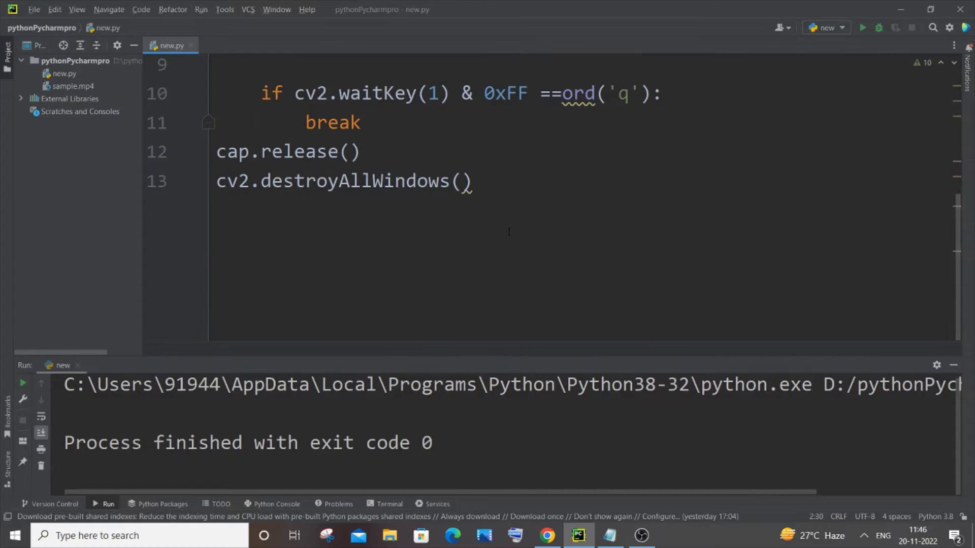
pyautogui.scroll(4, 509, 231)
pyautogui.scroll(4, 509, 231)
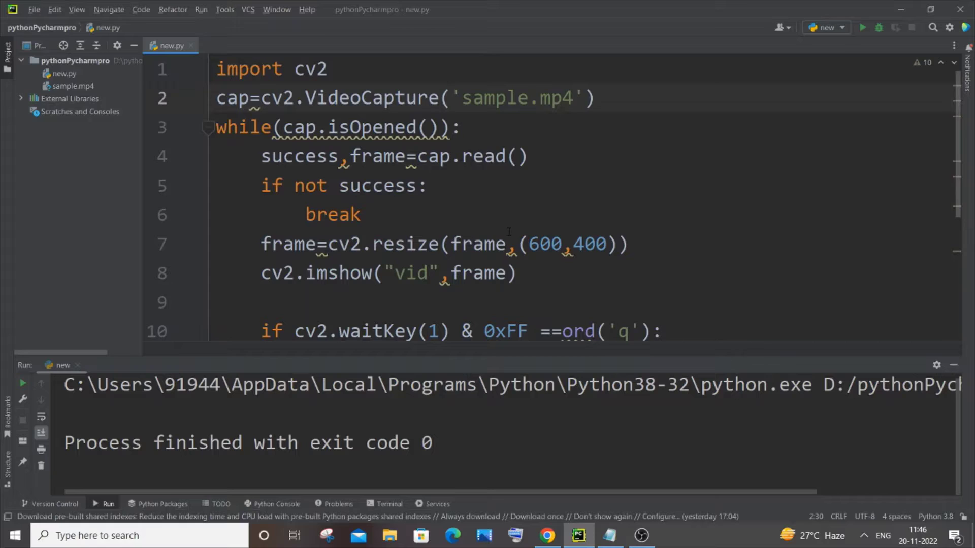
pyautogui.scroll(-3, 509, 230)
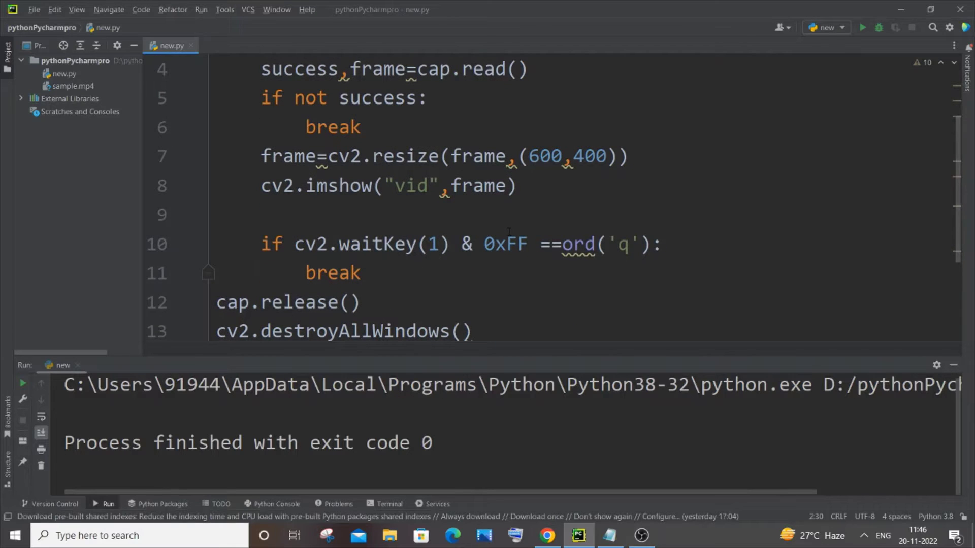
pyautogui.scroll(3, 509, 231)
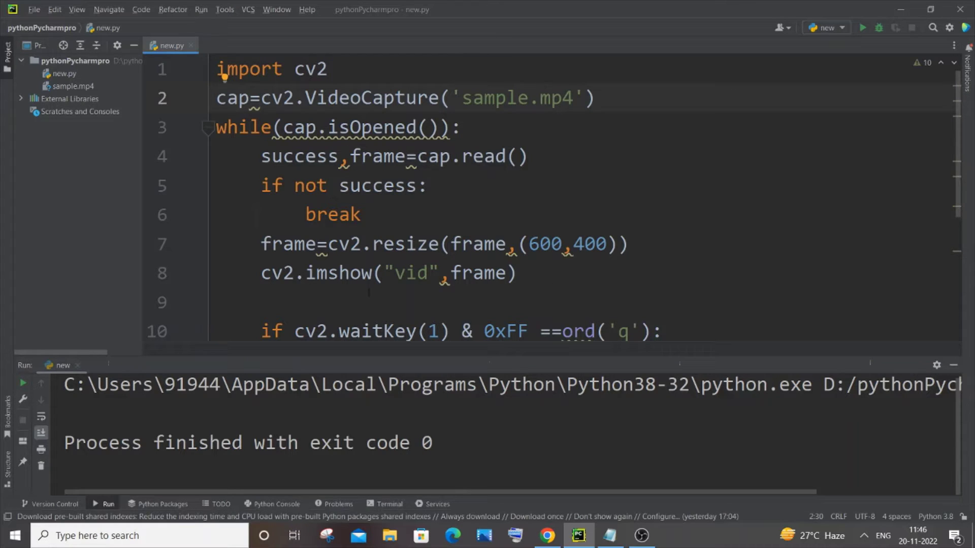
# Insert a line after the resize assigning frame=cv2.copyMakeBorder() from autocomplete.
pyautogui.click(352, 276)
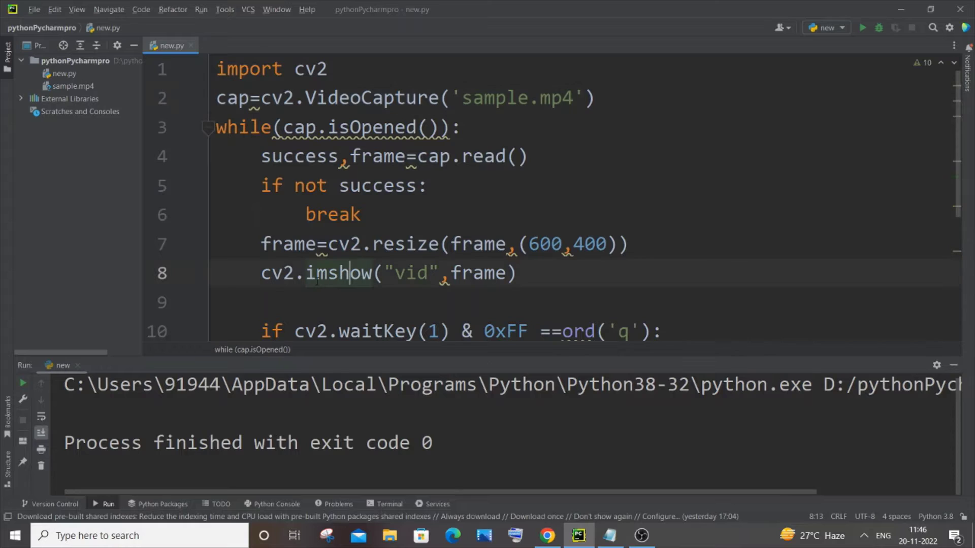
pyautogui.click(742, 245)
pyautogui.press('Return')
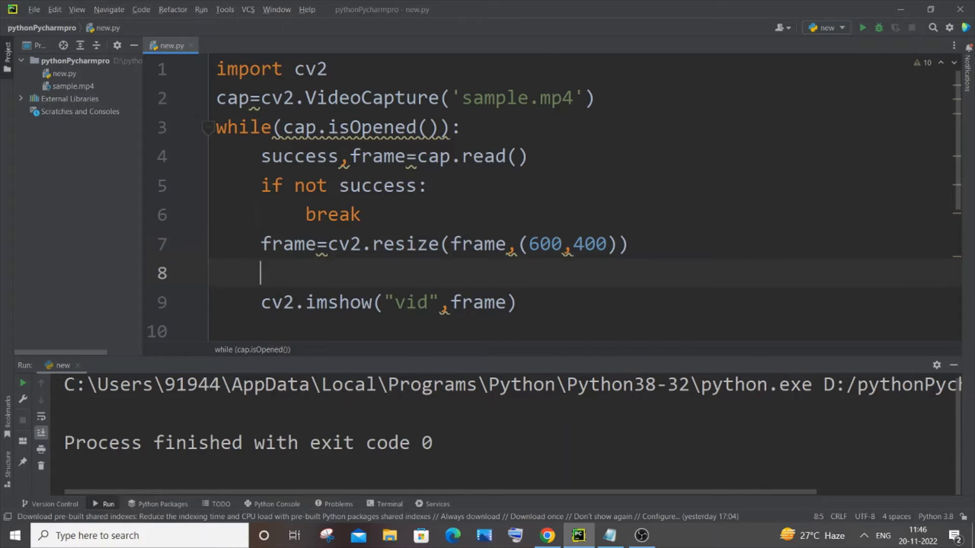
pyautogui.write('frame')
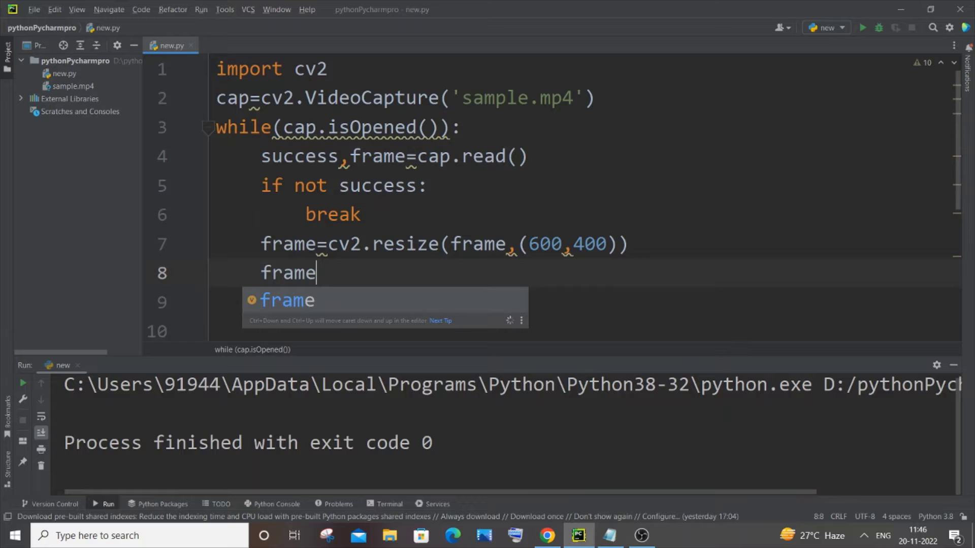
pyautogui.press('Escape')
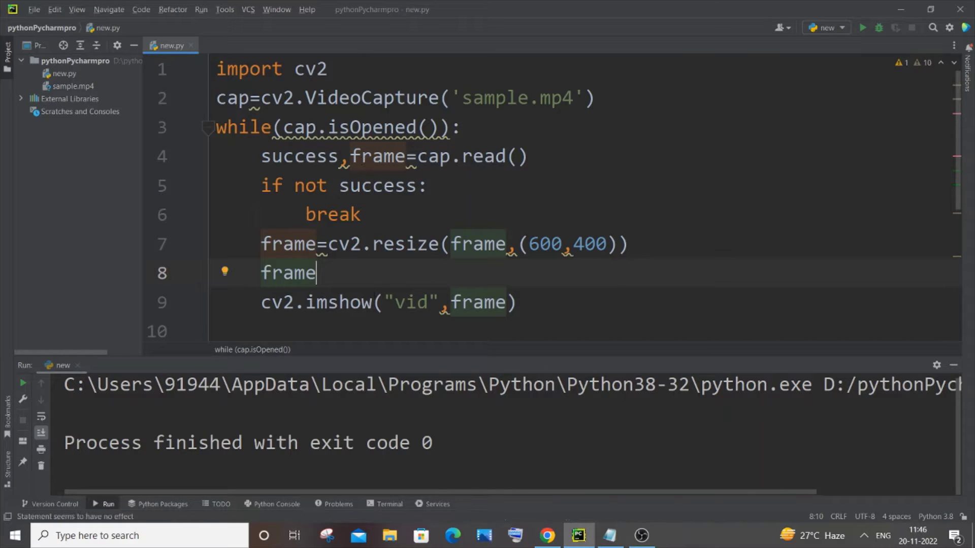
pyautogui.write('=')
pyautogui.write('v')
pyautogui.press('BackSpace')
pyautogui.write('cv')
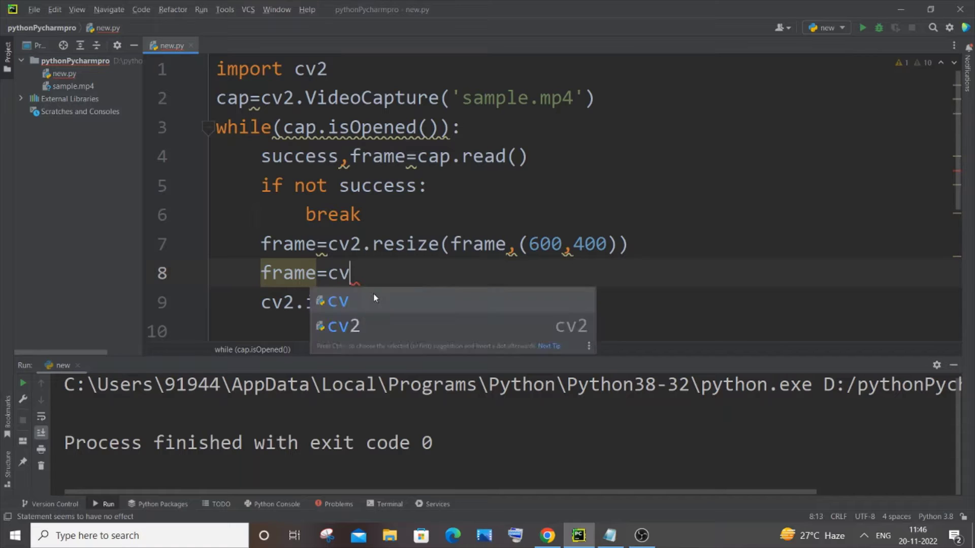
pyautogui.write('2')
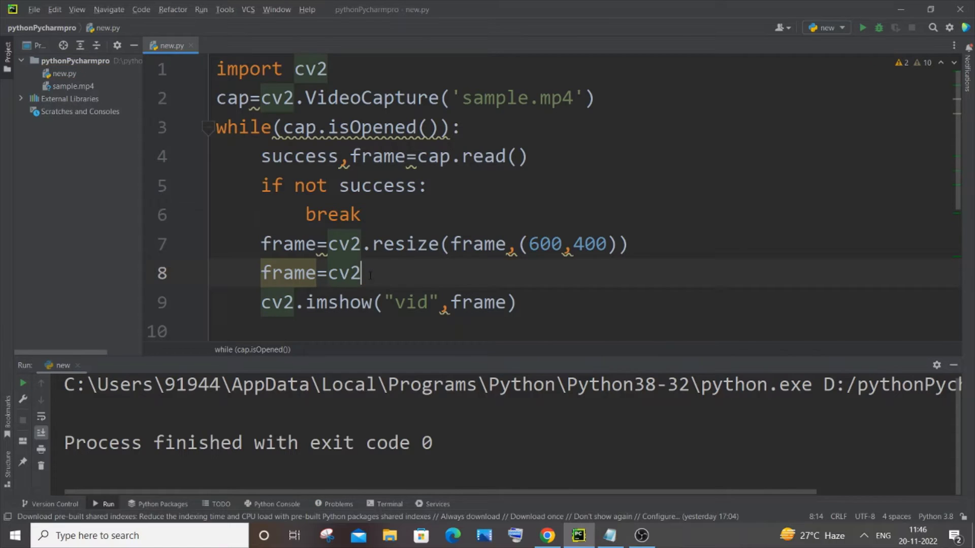
pyautogui.write('.cop')
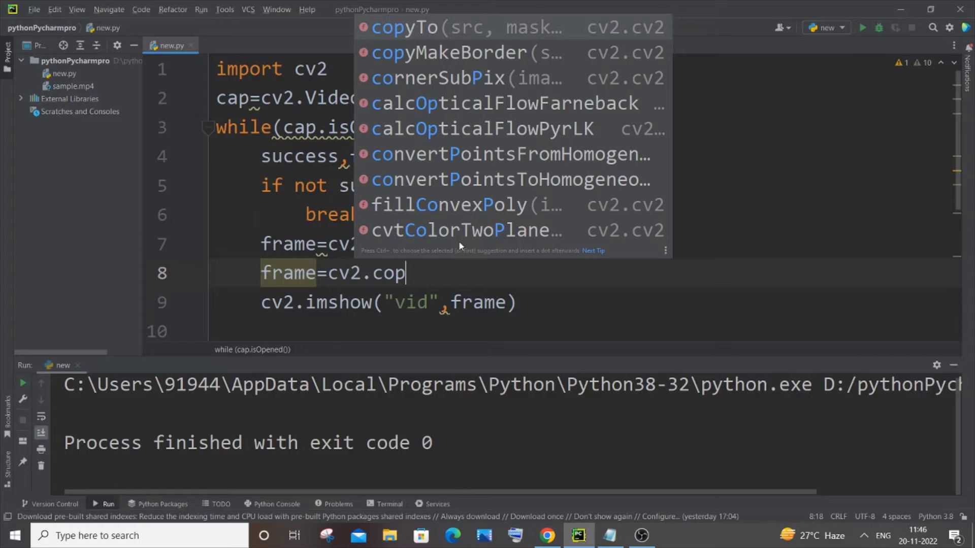
pyautogui.click(496, 55)
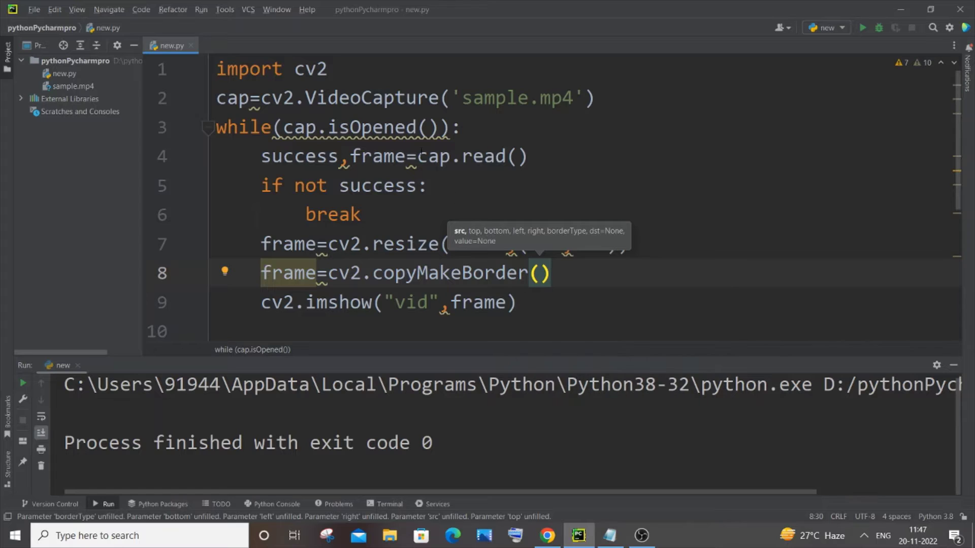
pyautogui.write('frame')
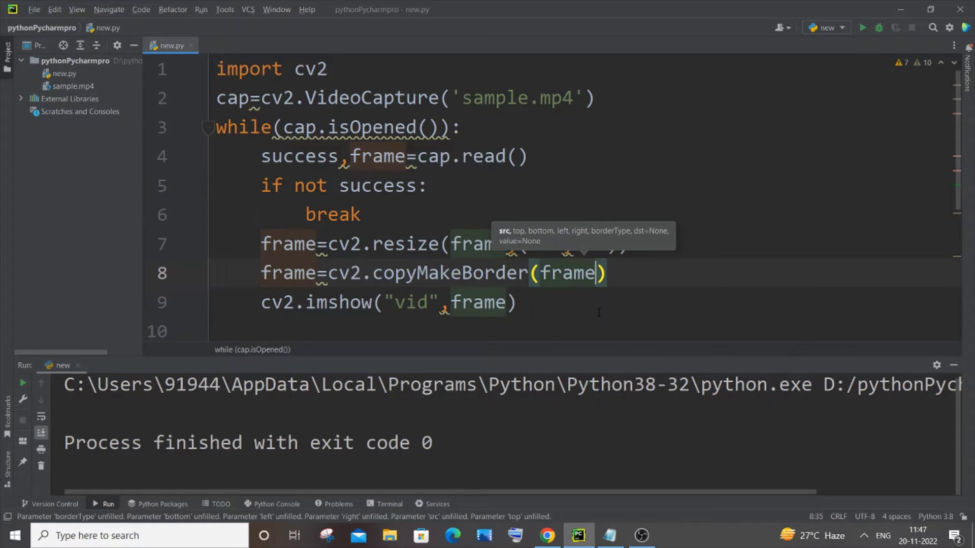
pyautogui.write(',')
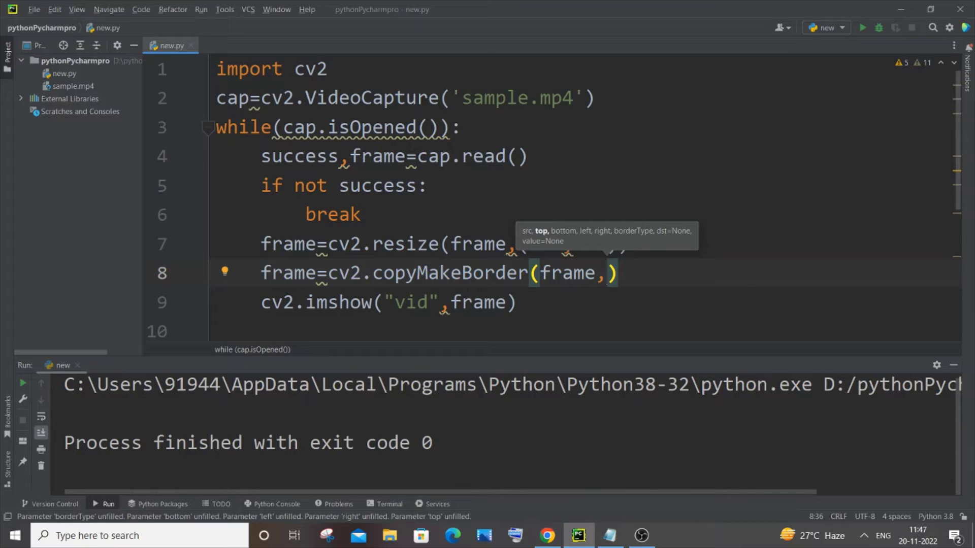
pyautogui.write('10,')
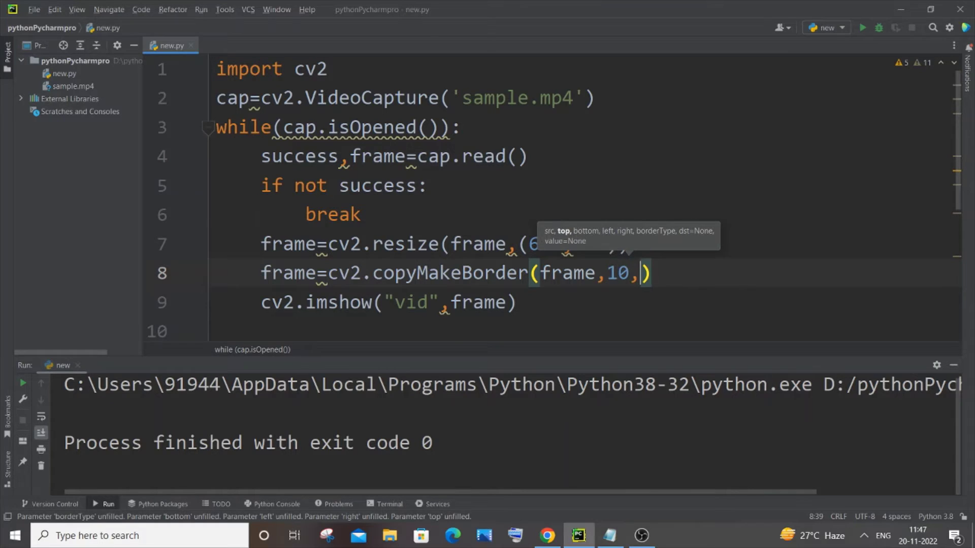
pyautogui.write('10,10,1')
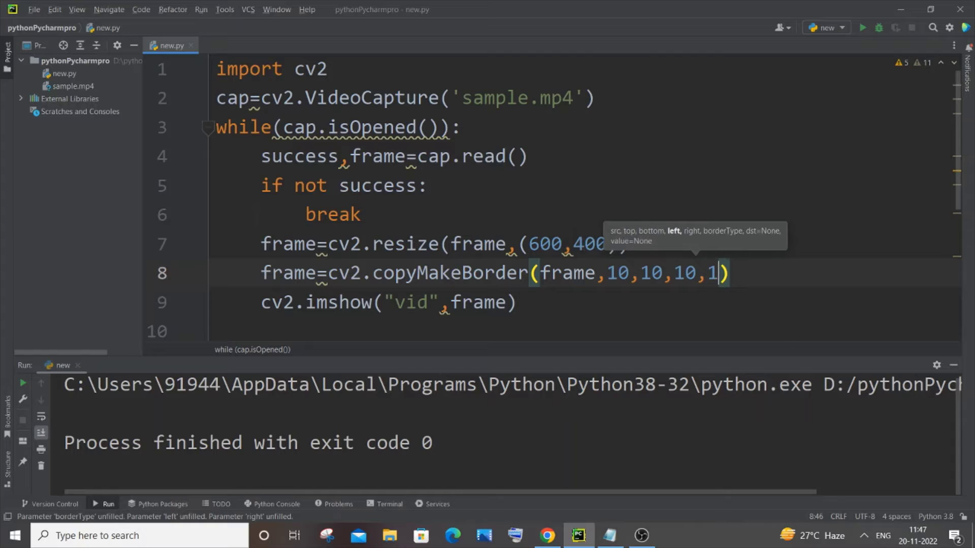
pyautogui.write('0')
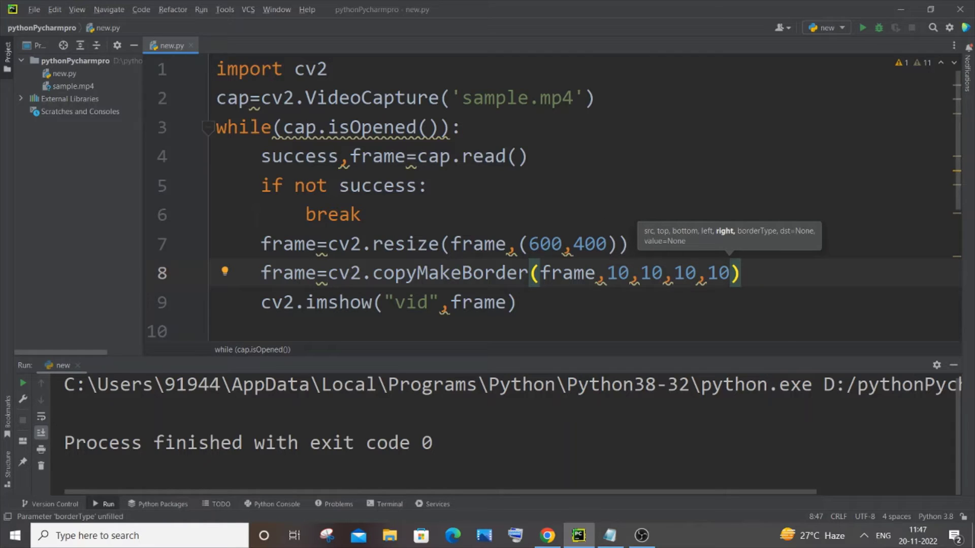
pyautogui.write(',')
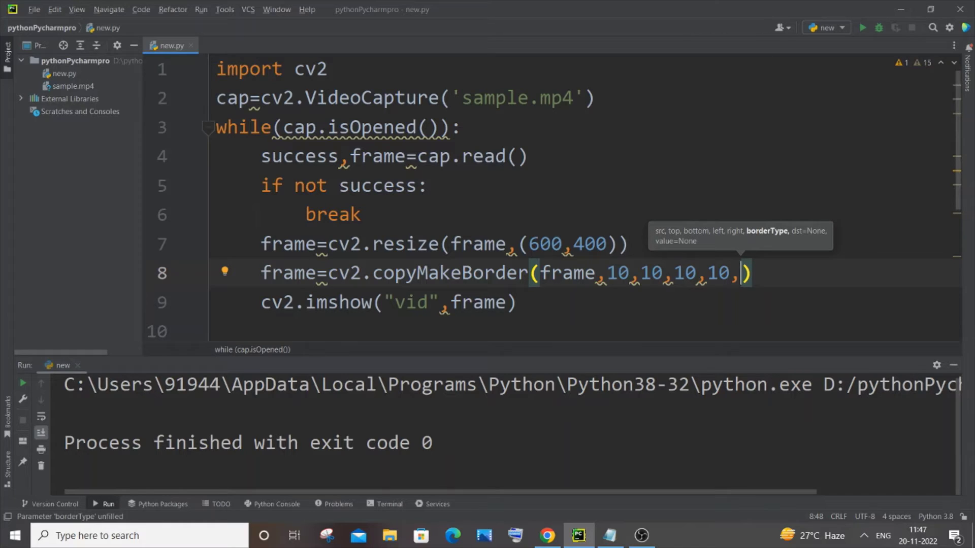
pyautogui.write('cv2')
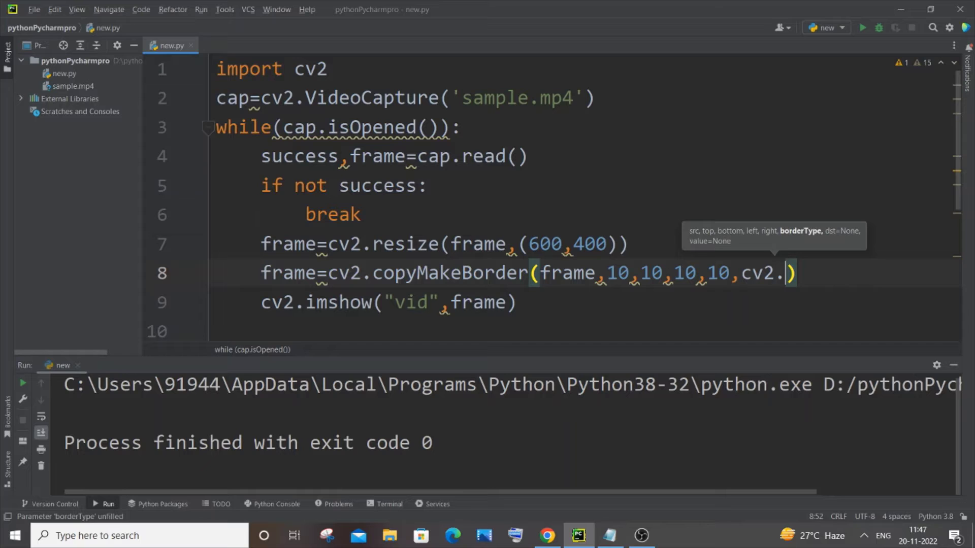
pyautogui.write('.')
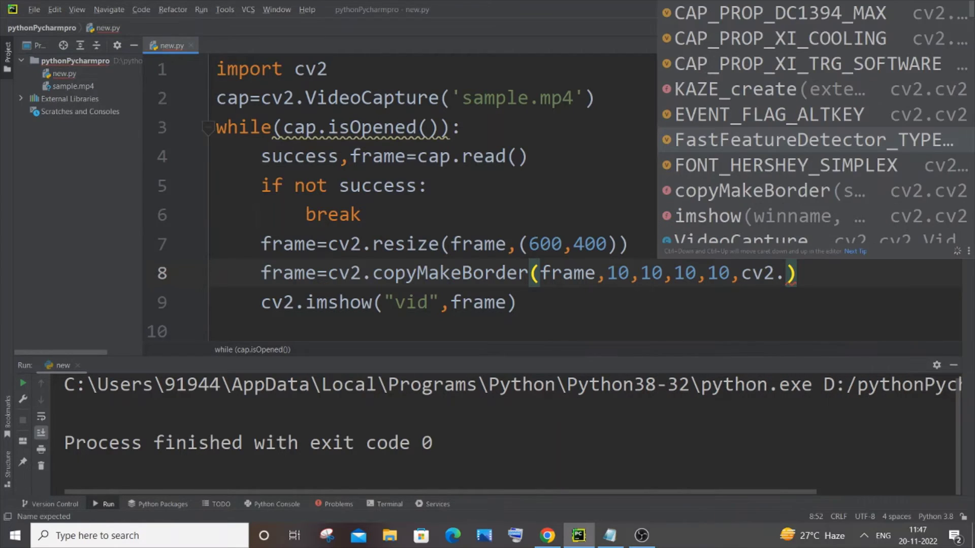
pyautogui.write('Bore')
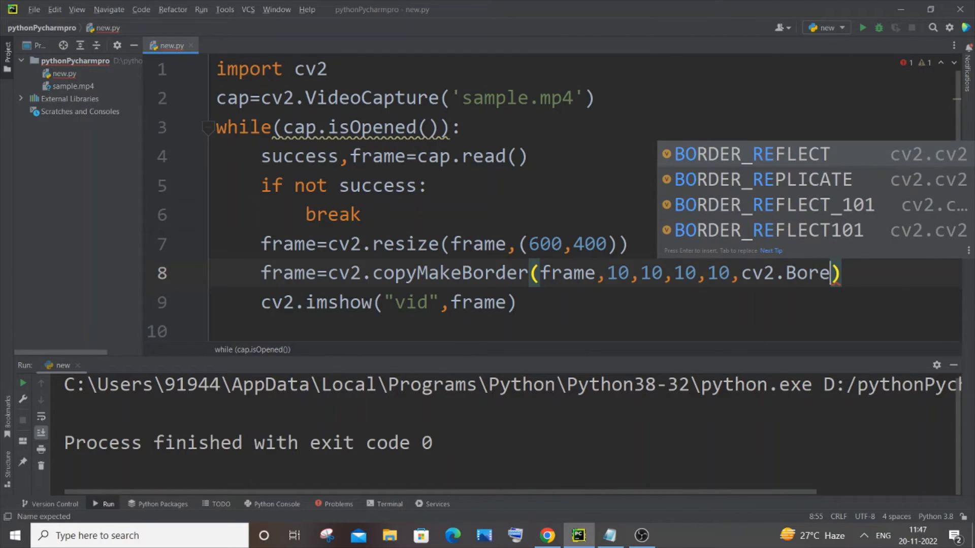
pyautogui.write('d')
# Fill copyMakeBorder with frame and four 10-pixel widths, then start typing cv2.BORDER.
pyautogui.press('BackSpace')
pyautogui.press('BackSpace')
pyautogui.write('de')
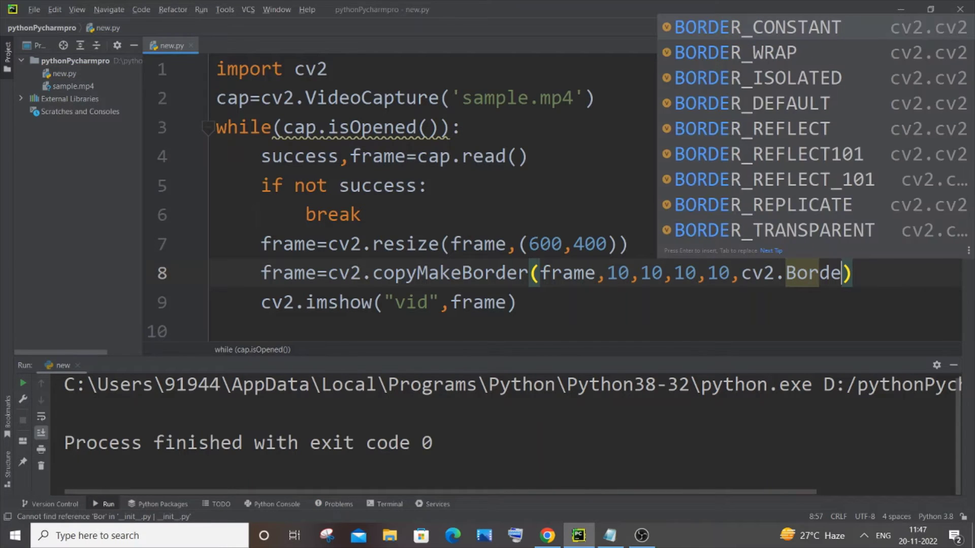
pyautogui.write('r')
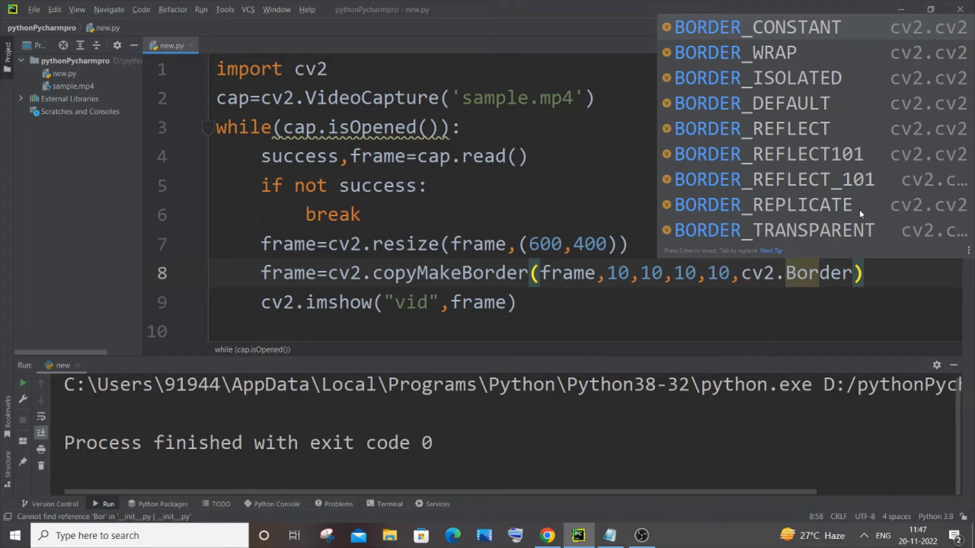
# Use cv2.BORDER_CONSTANT with value=0 in the copyMakeBorder call on line 8.
pyautogui.click(813, 28)
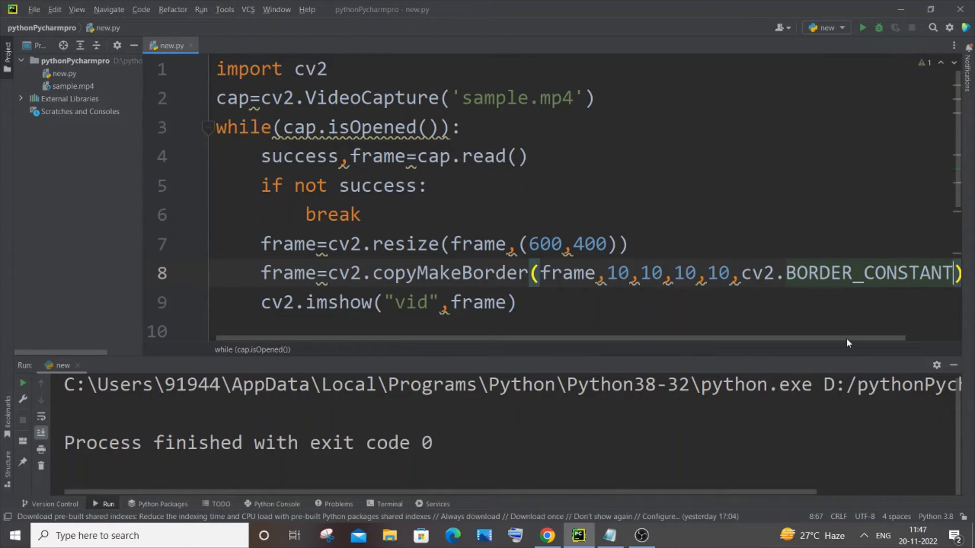
pyautogui.moveTo(846, 339); pyautogui.dragTo(895, 341)
pyautogui.click(884, 272)
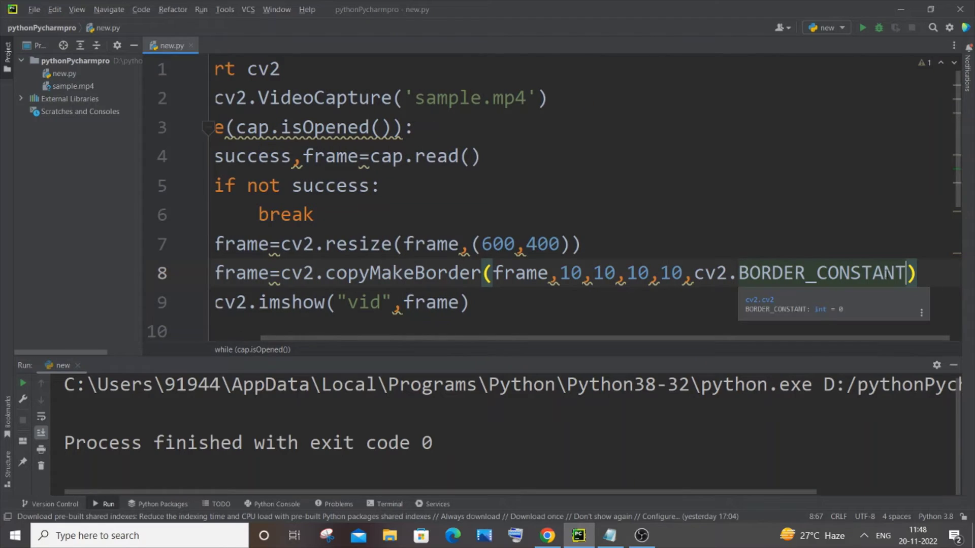
pyautogui.press('End')
pyautogui.press('Left')
pyautogui.write(',')
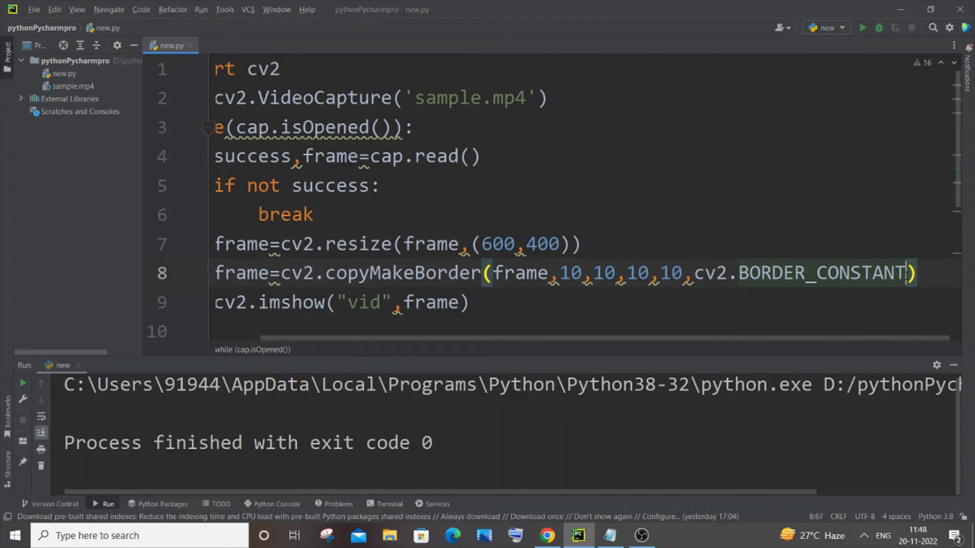
pyautogui.write('val')
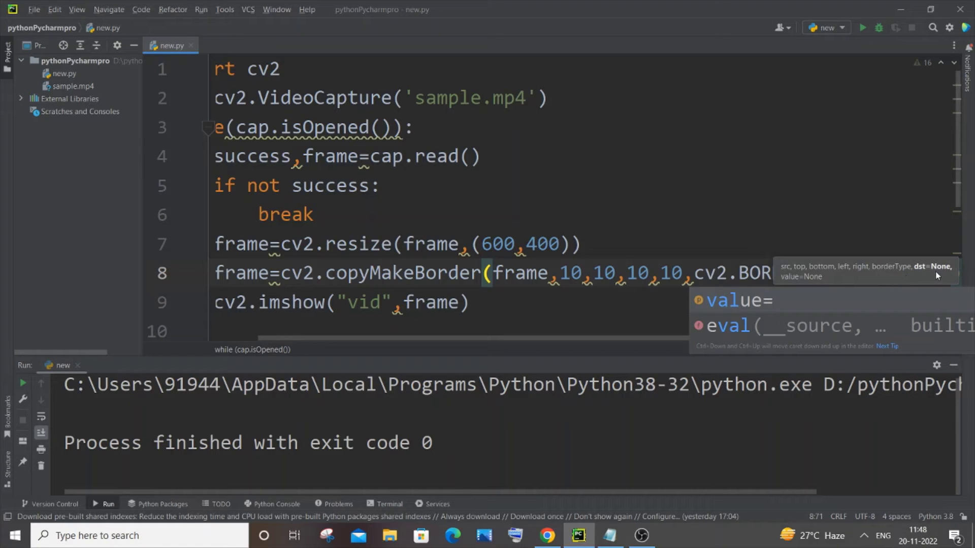
pyautogui.press('Tab')
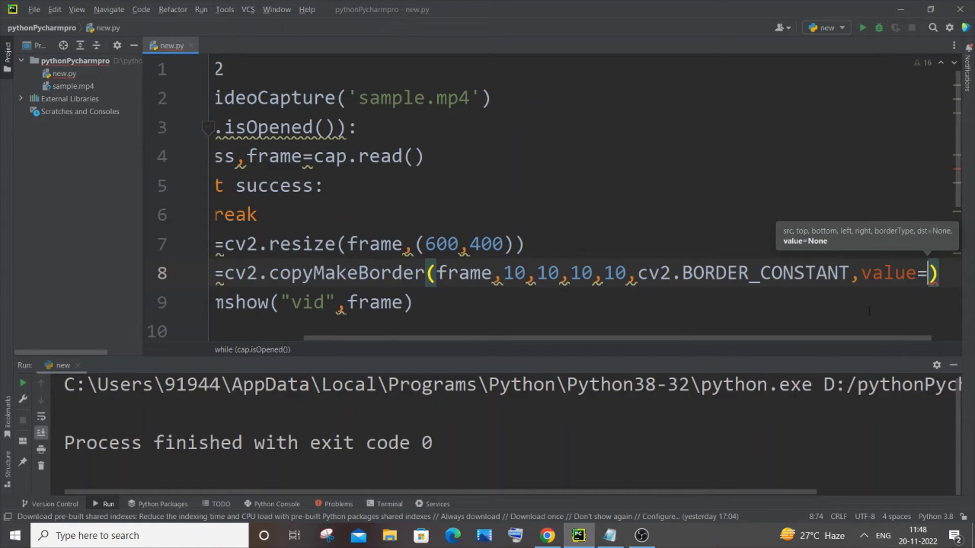
pyautogui.write('0')
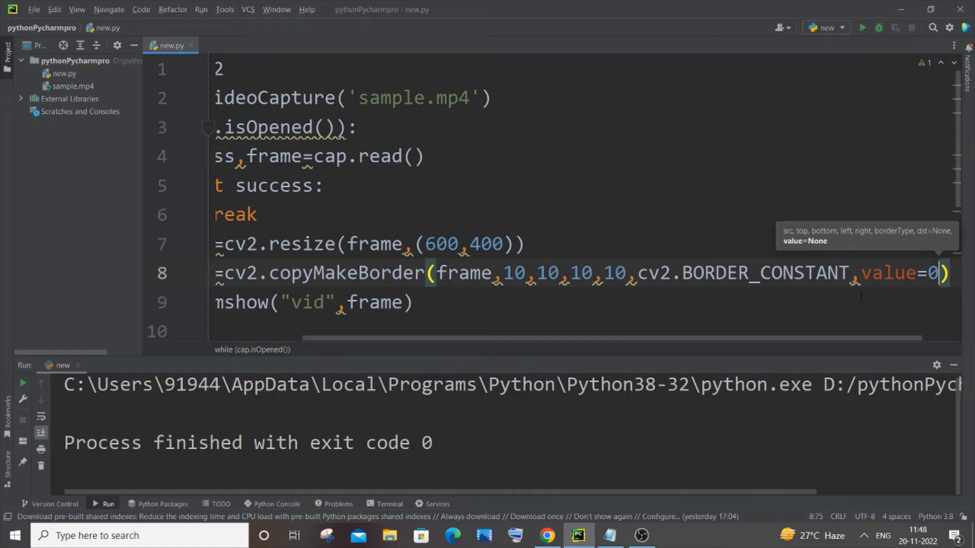
pyautogui.click(802, 273)
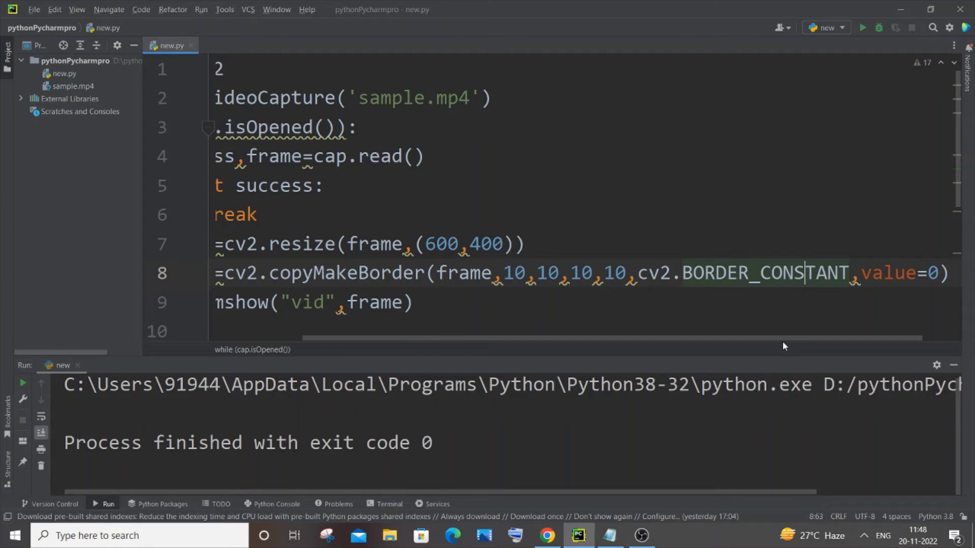
pyautogui.moveTo(786, 337); pyautogui.dragTo(684, 337)
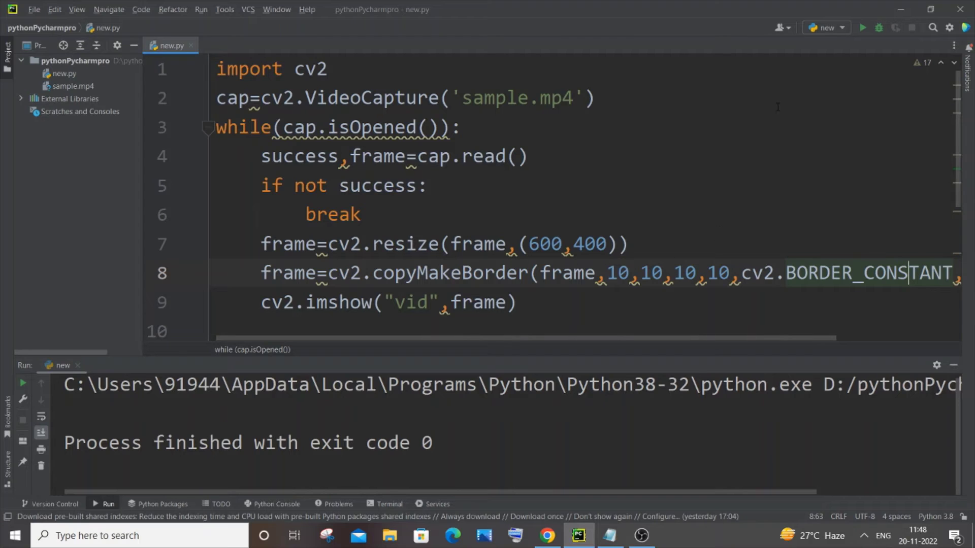
pyautogui.click(862, 28)
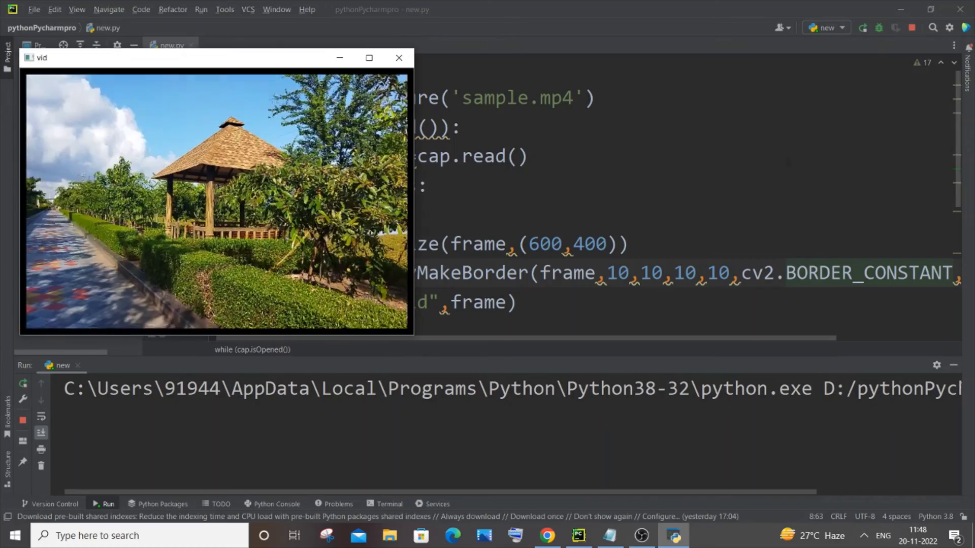
pyautogui.moveTo(221, 59); pyautogui.dragTo(499, 162)
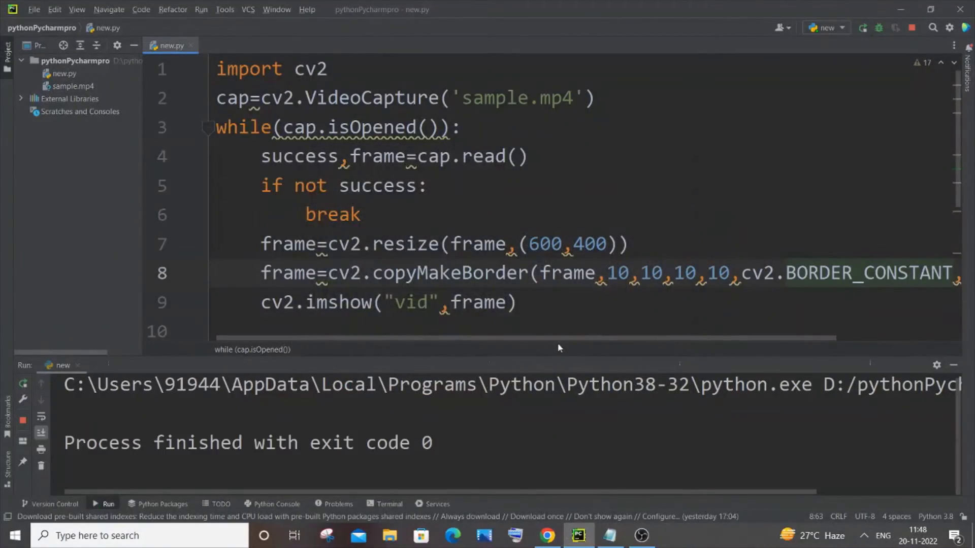
pyautogui.moveTo(557, 343); pyautogui.dragTo(674, 342)
# Change the border value on line 8 from 0 to [255,255,0].
pyautogui.click(917, 273)
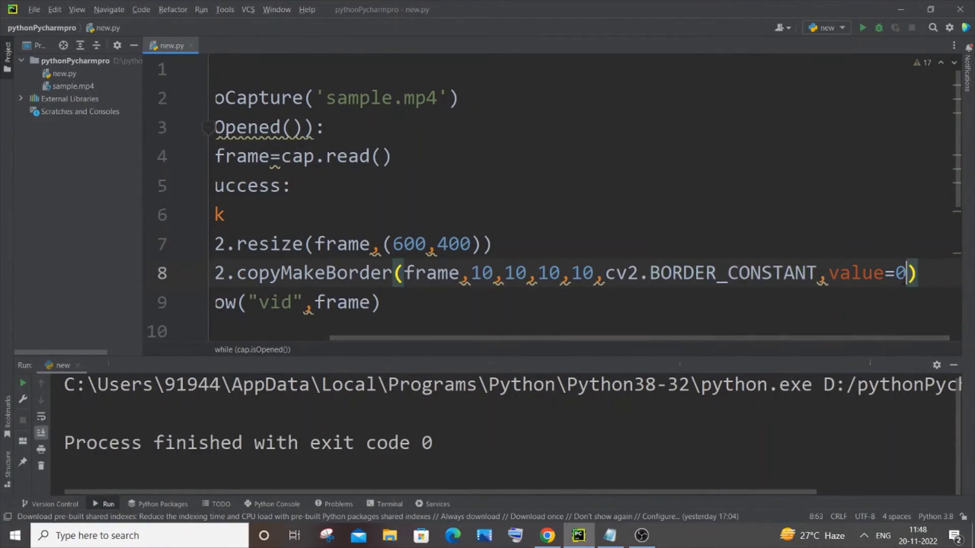
pyautogui.press('BackSpace')
pyautogui.write('[')
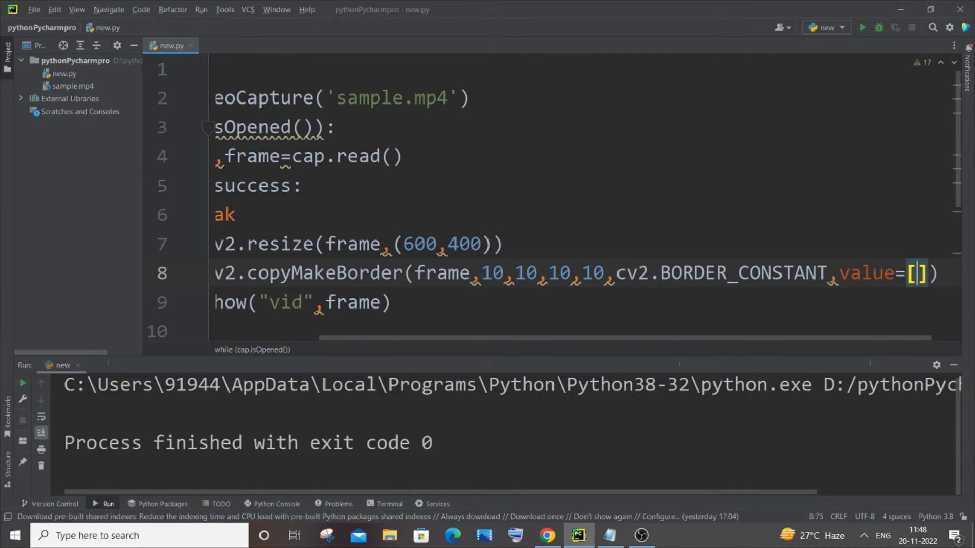
pyautogui.write('255,')
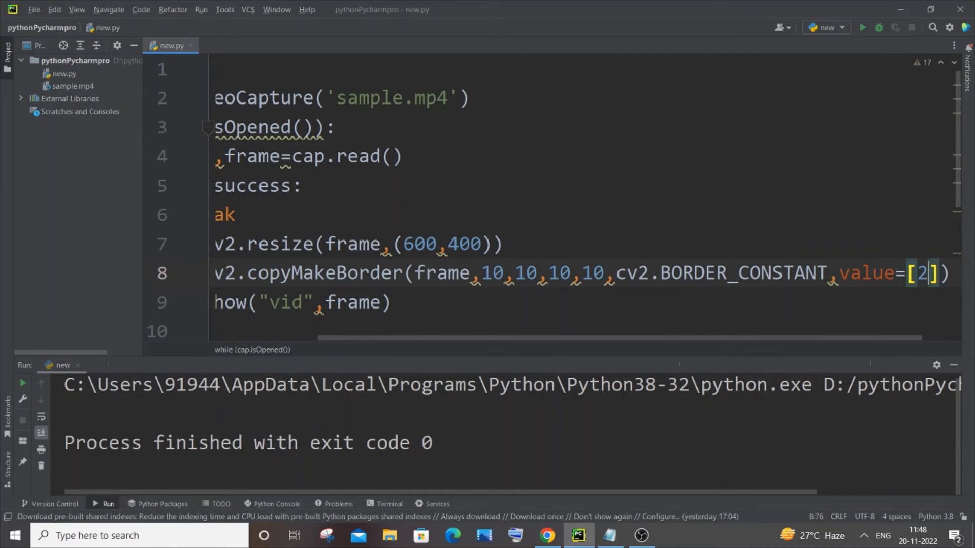
pyautogui.write('255,255')
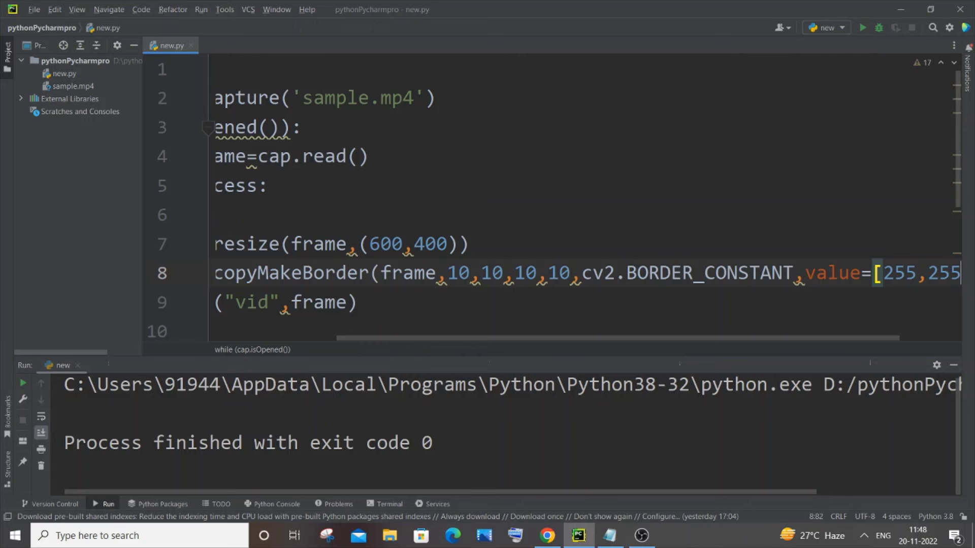
pyautogui.write('0')
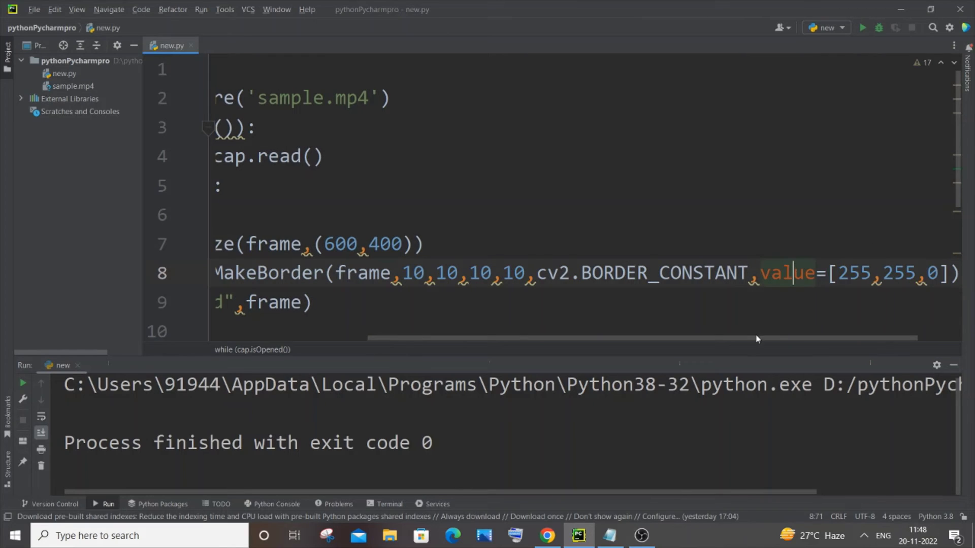
pyautogui.click(792, 272)
# Replace 'sample.mp4' with 0 in VideoCapture to read from the webcam.
pyautogui.moveTo(763, 338)
pyautogui.mouseDown()
pyautogui.moveTo(825, 346)
pyautogui.moveTo(640, 339)
pyautogui.mouseUp()
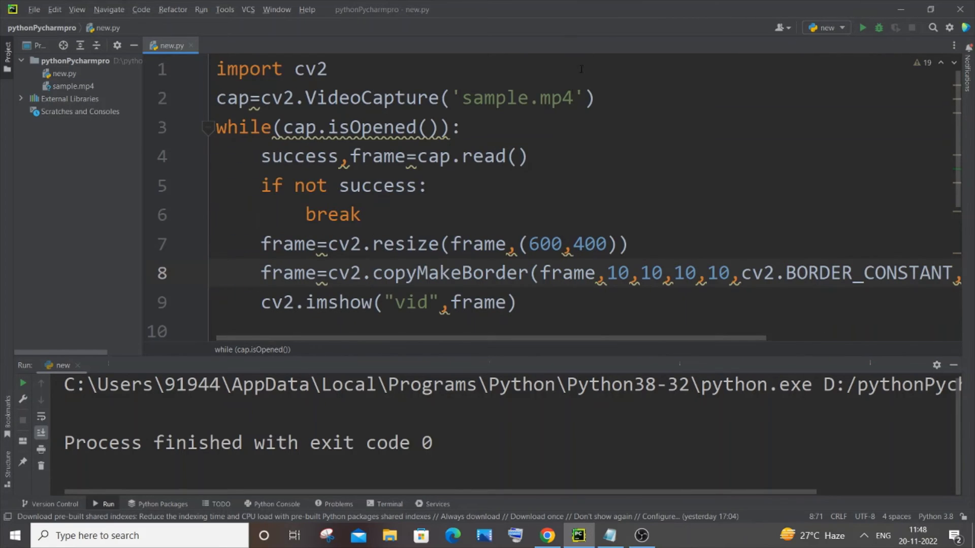
pyautogui.moveTo(585, 97); pyautogui.dragTo(454, 99)
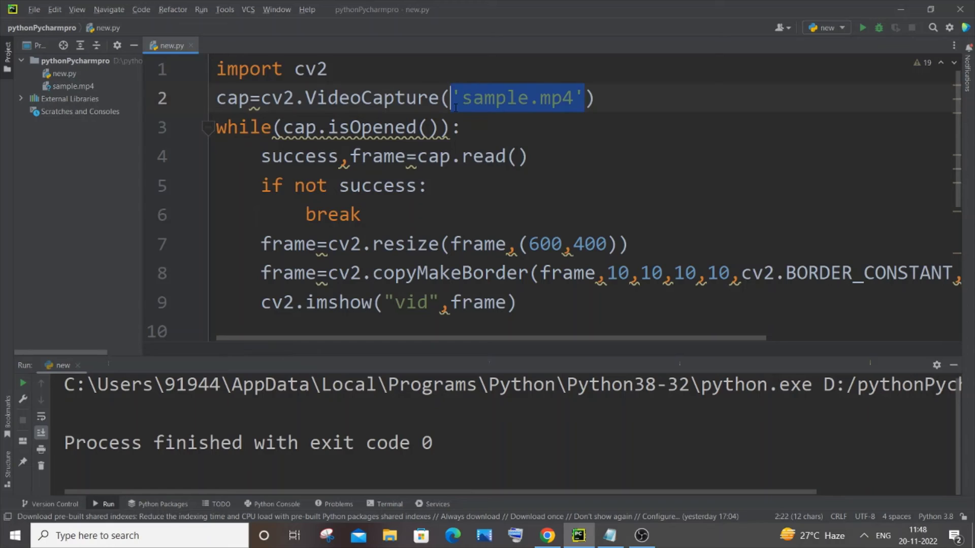
pyautogui.press('BackSpace')
pyautogui.write('0')
pyautogui.press('Down')
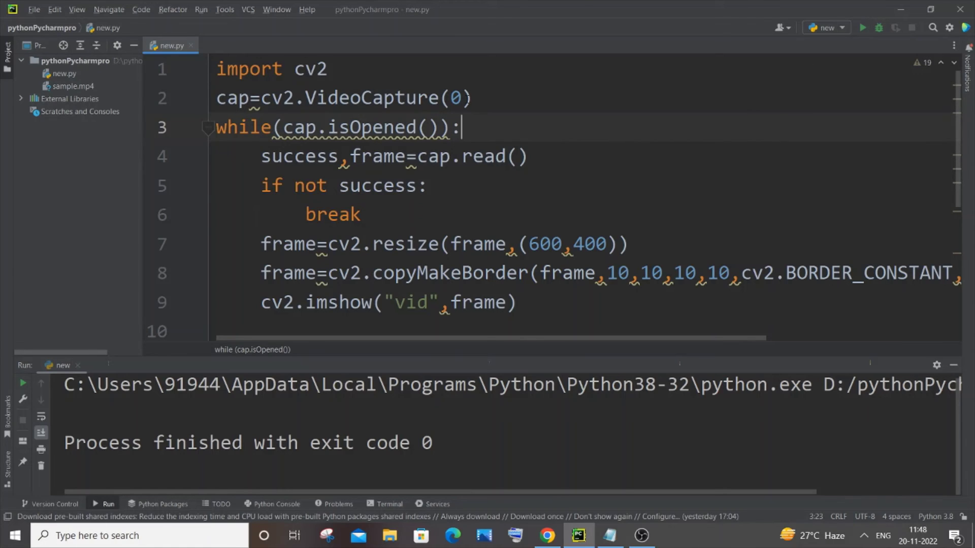
pyautogui.click(484, 100)
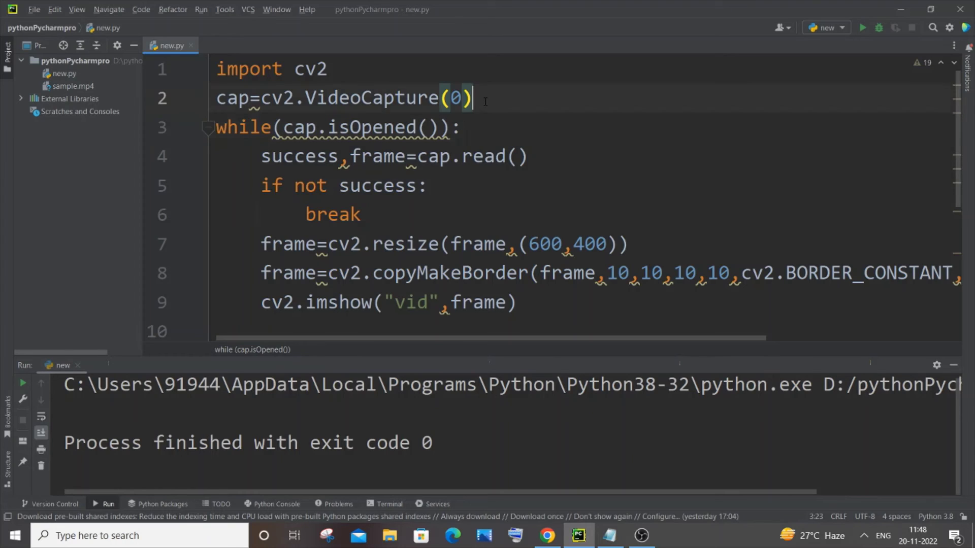
pyautogui.click(489, 123)
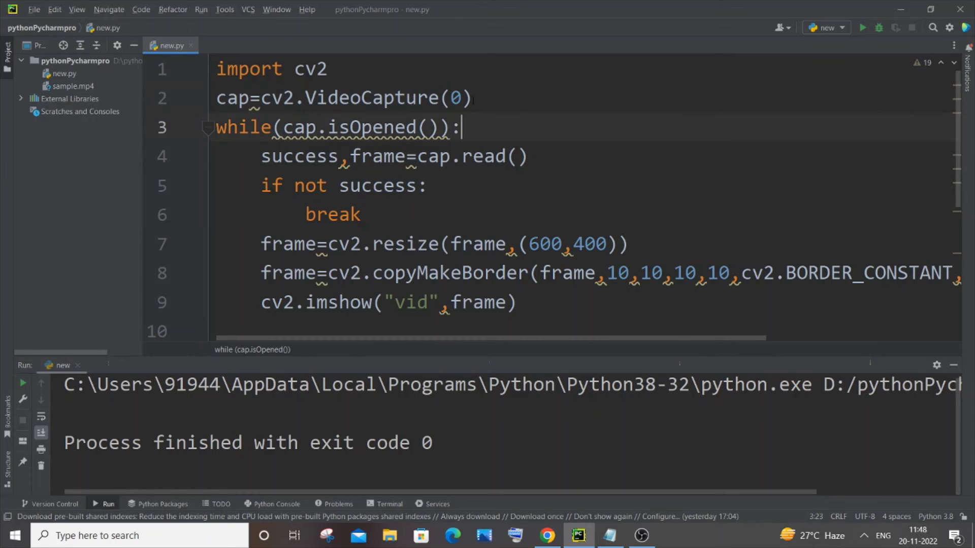
# Run the modified webcam script from the toolbar.
pyautogui.click(859, 31)
pyautogui.hscroll(5, 487, 228)
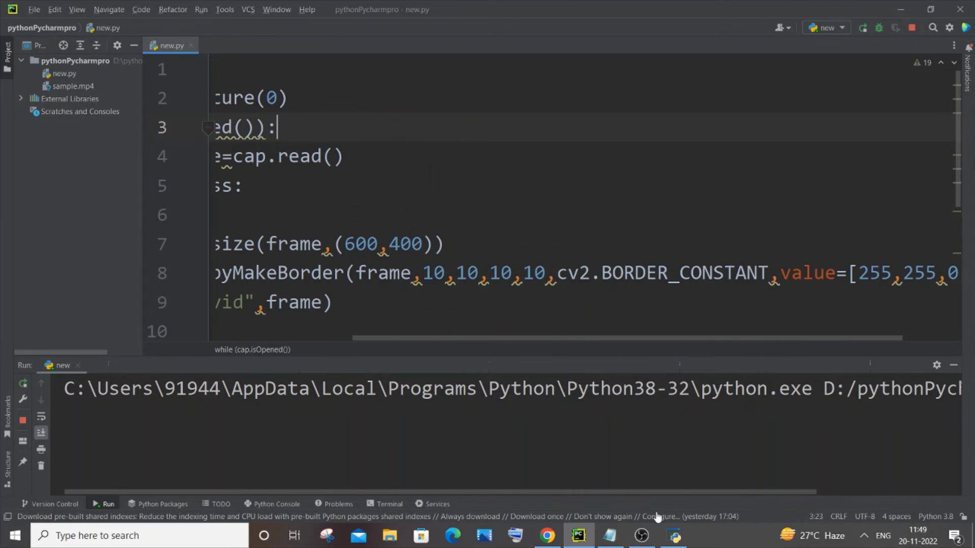